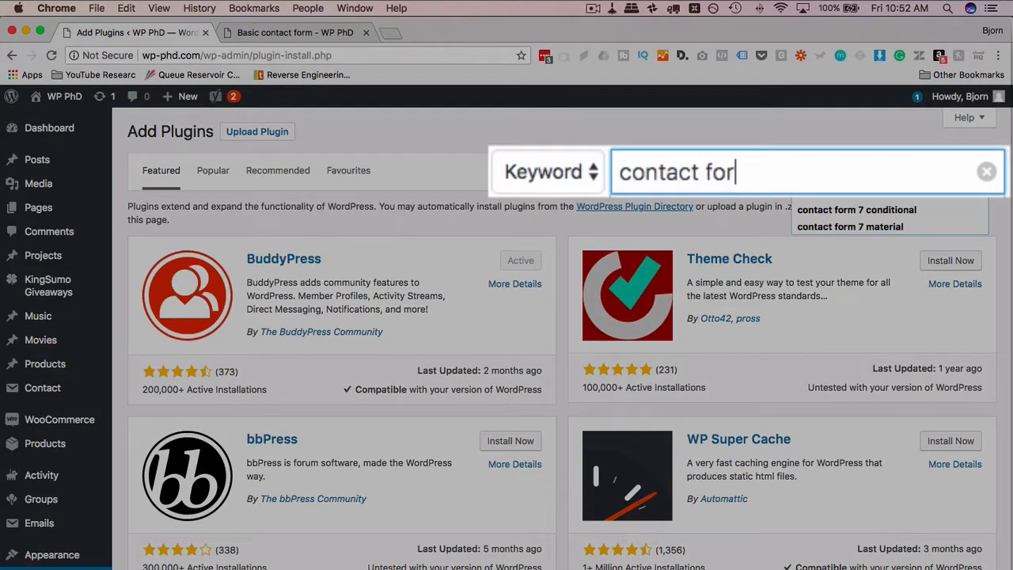
- Install and activate the Contact Form 7 Honeypot plugin, found by searching for "contact form 7 honeypot"
{"action": "type", "text": "neypot"}
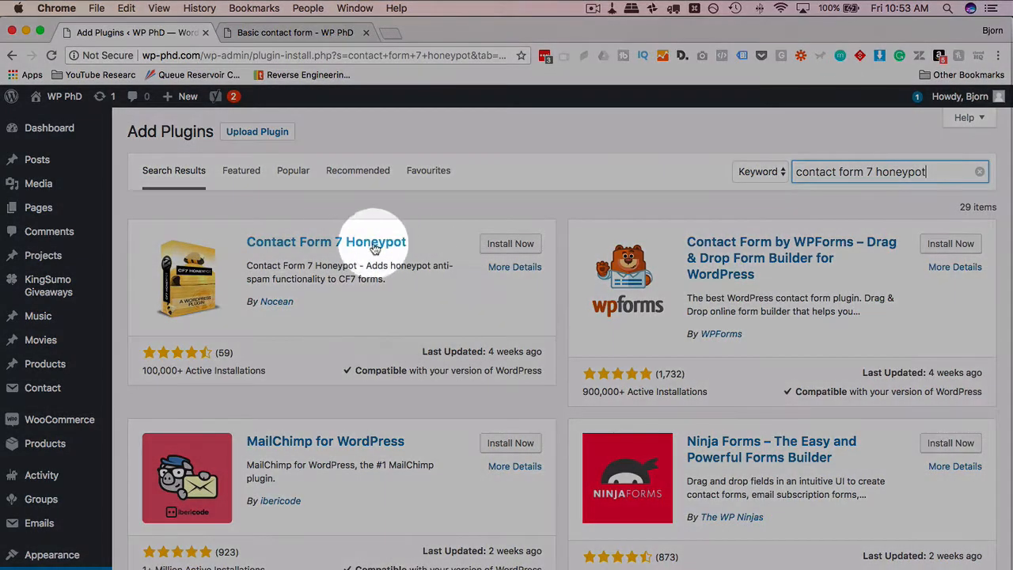
{"action": "left_click", "coordinate": [506, 247]}
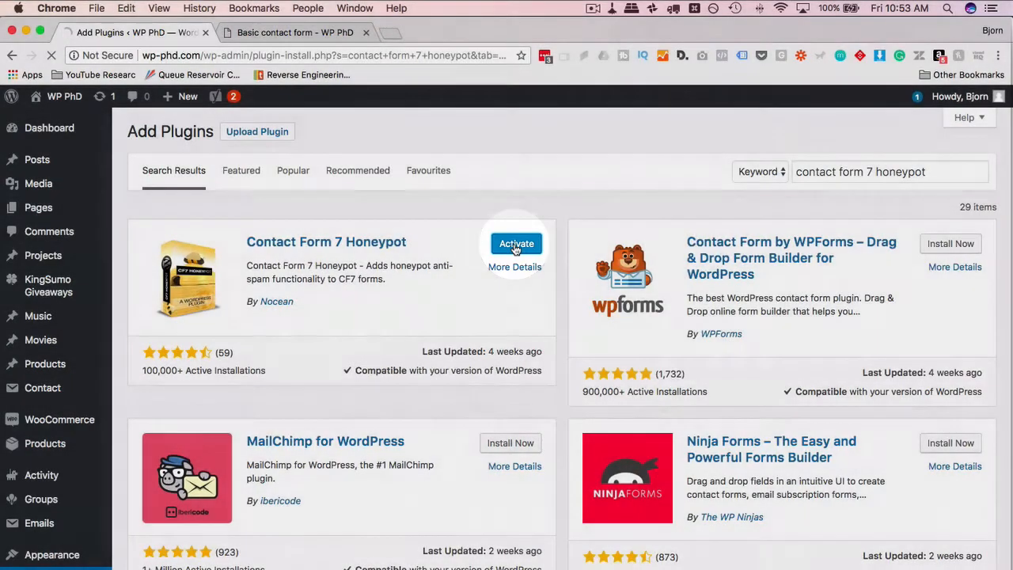
{"action": "left_click", "coordinate": [515, 243]}
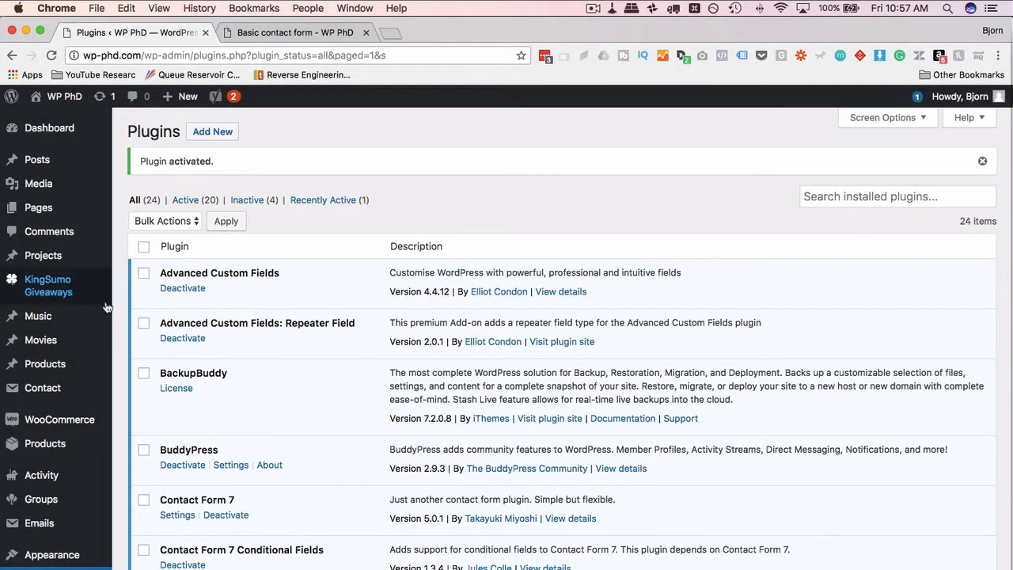
- Open the Contact Forms list in a separate browser tab and start editing the form titled Basic Form
{"action": "scroll", "coordinate": [119, 293], "scroll_direction": "down", "scroll_amount": 3}
{"action": "scroll", "coordinate": [107, 307], "scroll_direction": "down", "scroll_amount": 2}
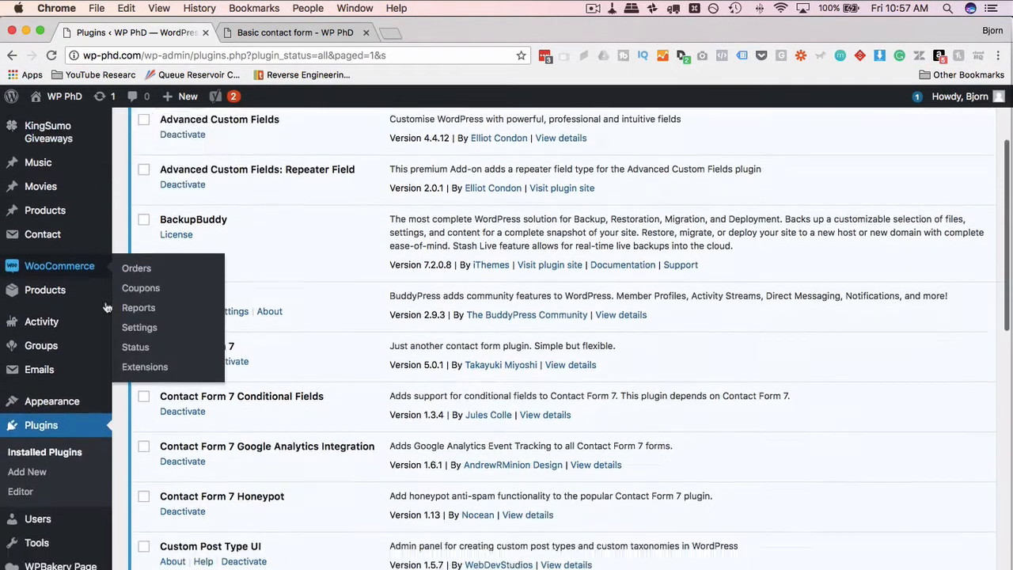
{"action": "mouse_move", "coordinate": [68, 255]}
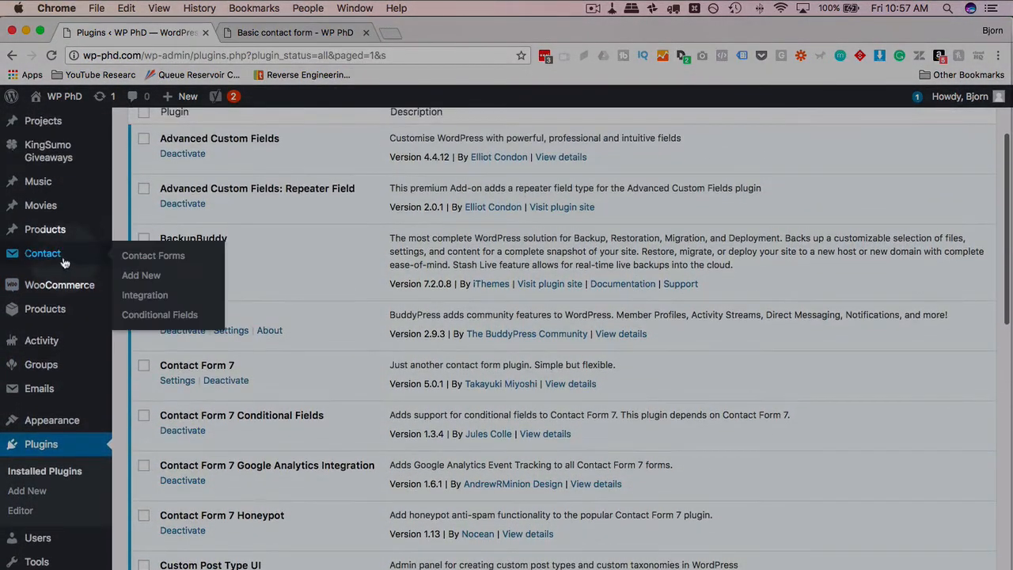
{"action": "left_click", "coordinate": [141, 258], "text": "super"}
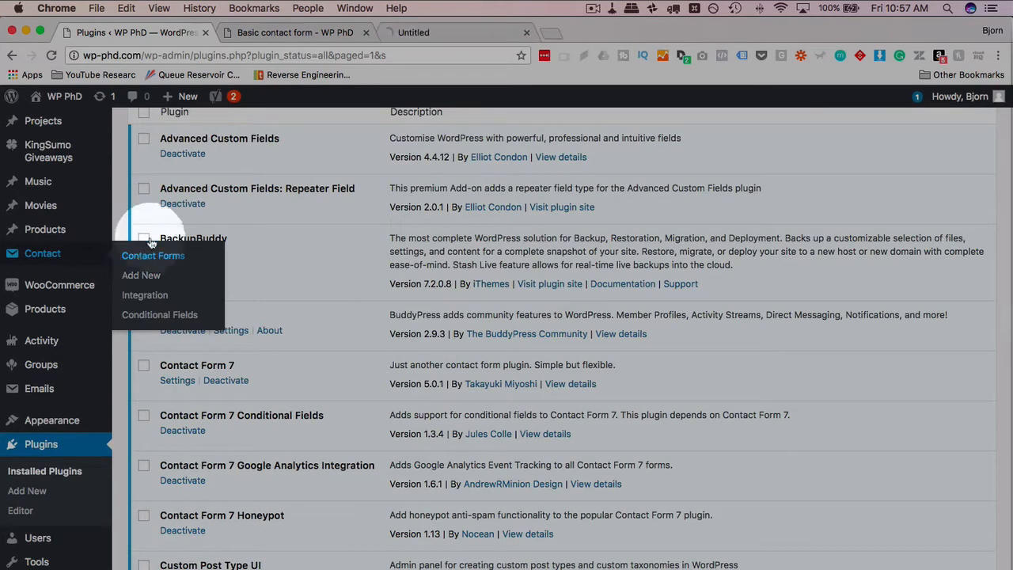
{"action": "left_click", "coordinate": [291, 36]}
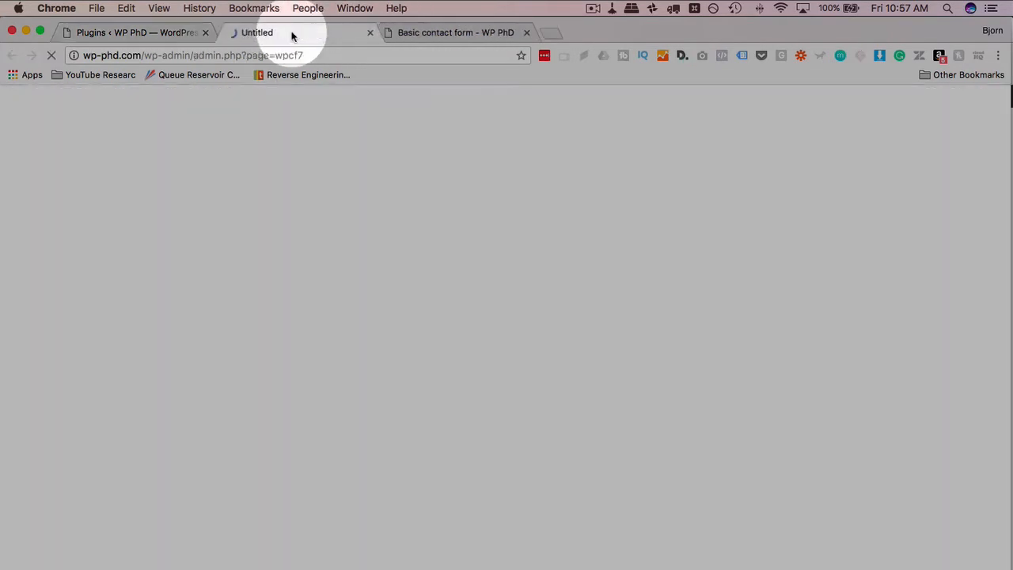
{"action": "left_click", "coordinate": [457, 36]}
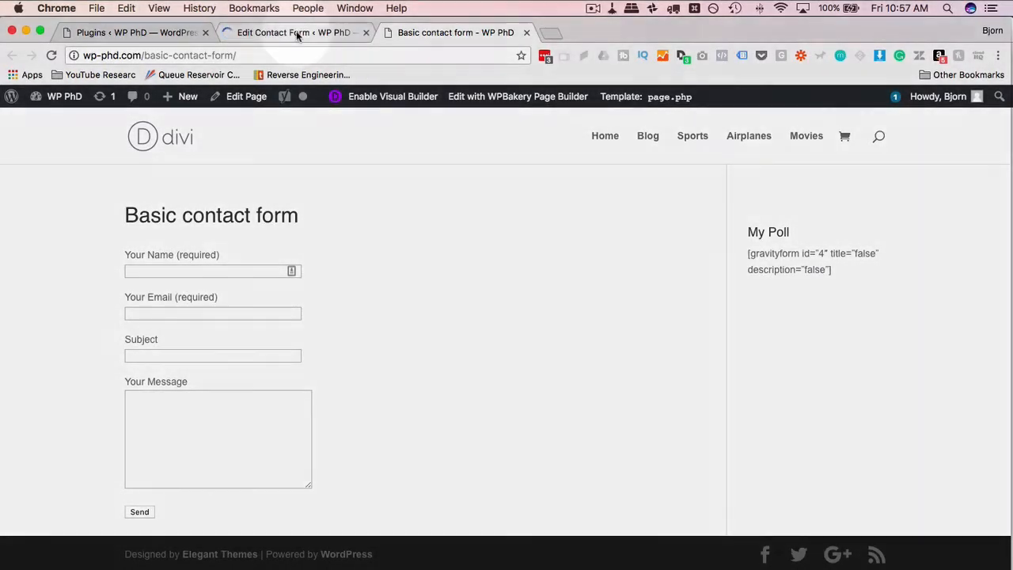
{"action": "left_click", "coordinate": [298, 35]}
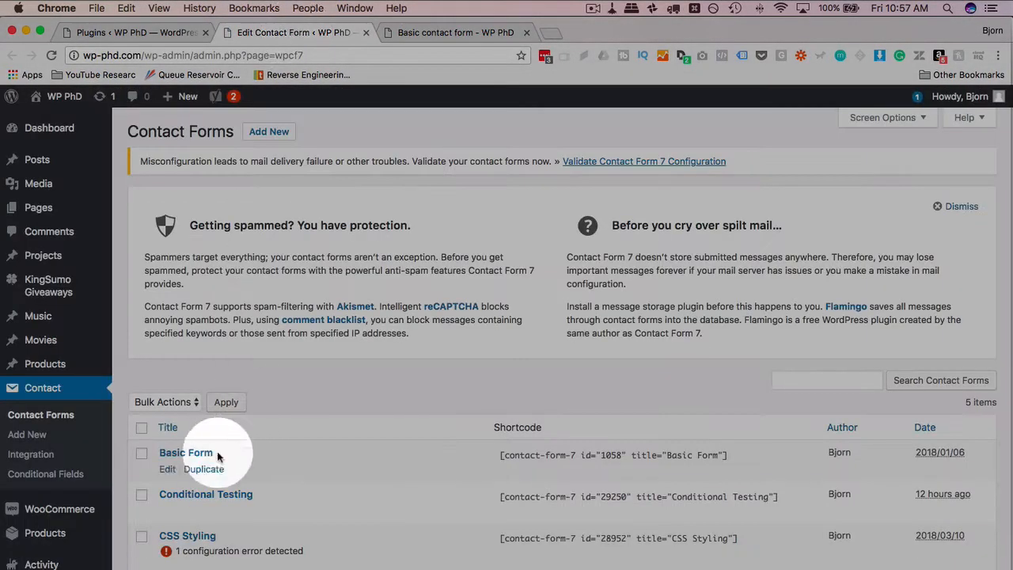
{"action": "left_click", "coordinate": [167, 468]}
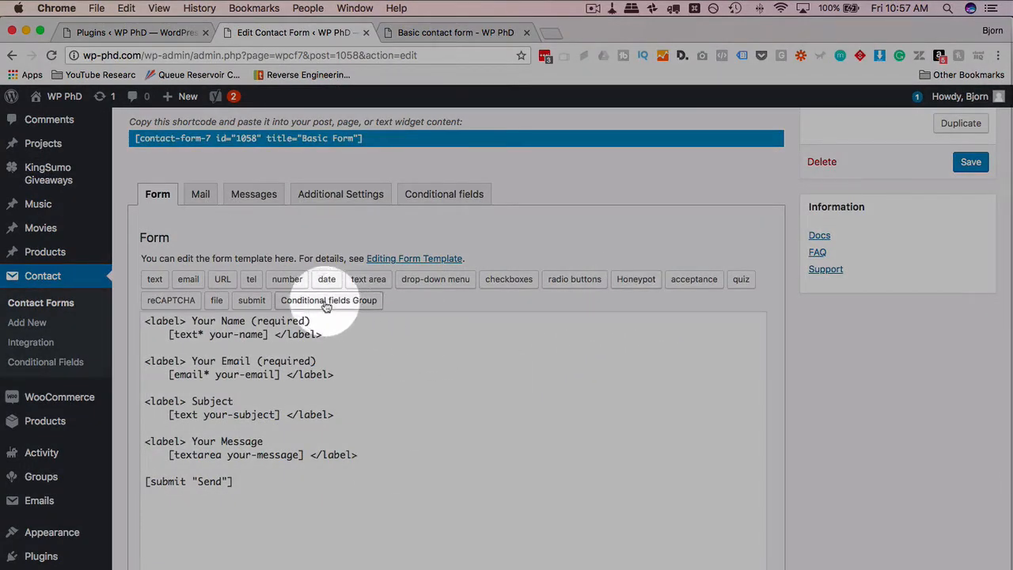
- Insert a honeypot tag named "email" between the message field and the submit tag, and save the form
{"action": "left_click", "coordinate": [388, 448]}
{"action": "key", "text": "Return"}
{"action": "key", "text": "Return"}
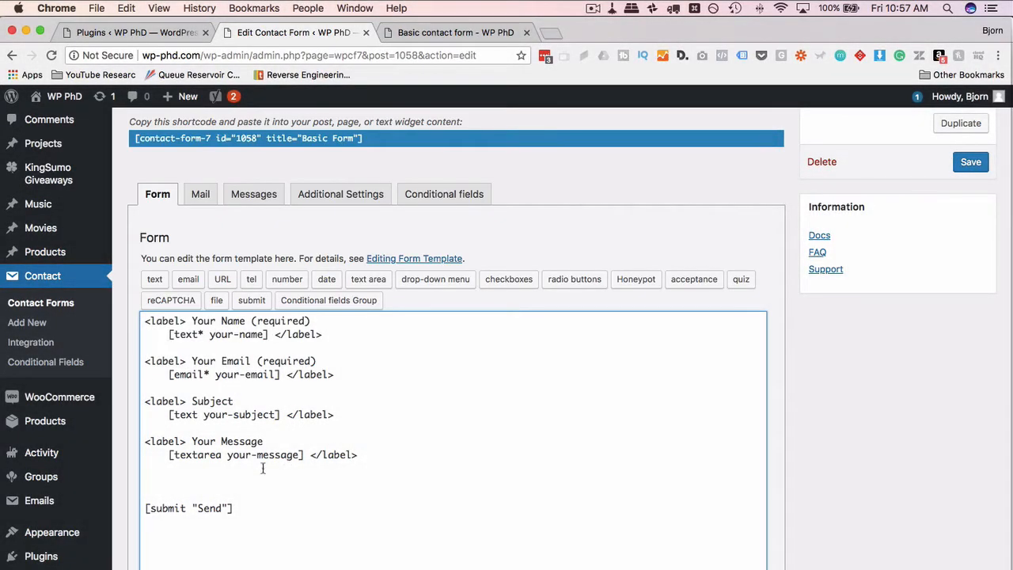
{"action": "left_click", "coordinate": [636, 279]}
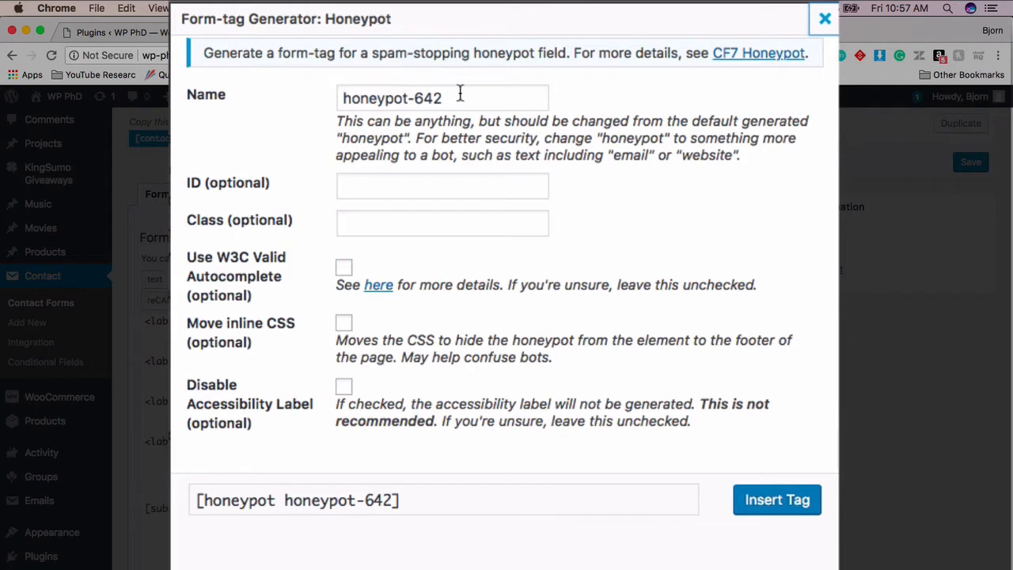
{"action": "left_click_drag", "start_coordinate": [459, 96], "coordinate": [344, 97]}
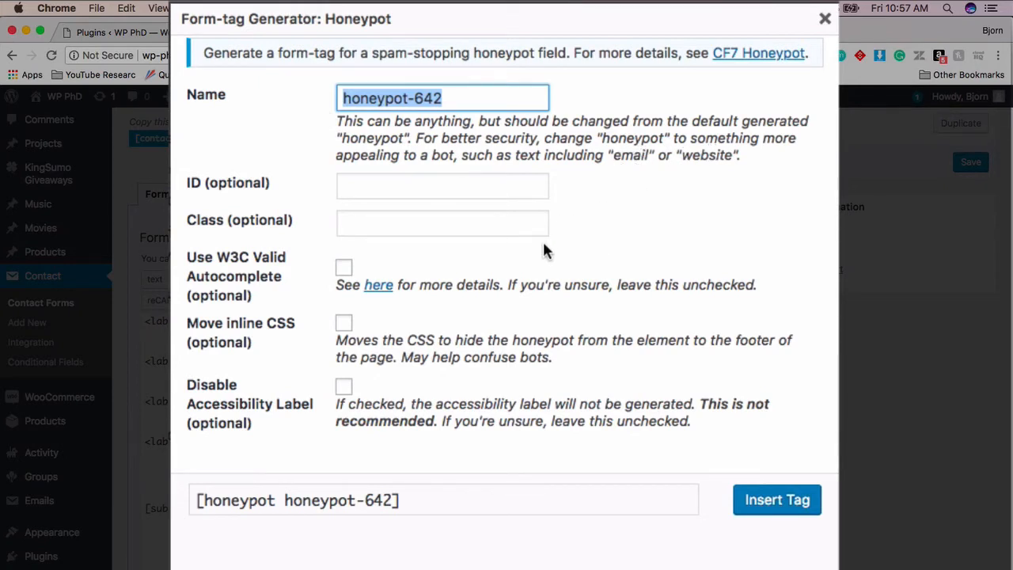
{"action": "type", "text": "email"}
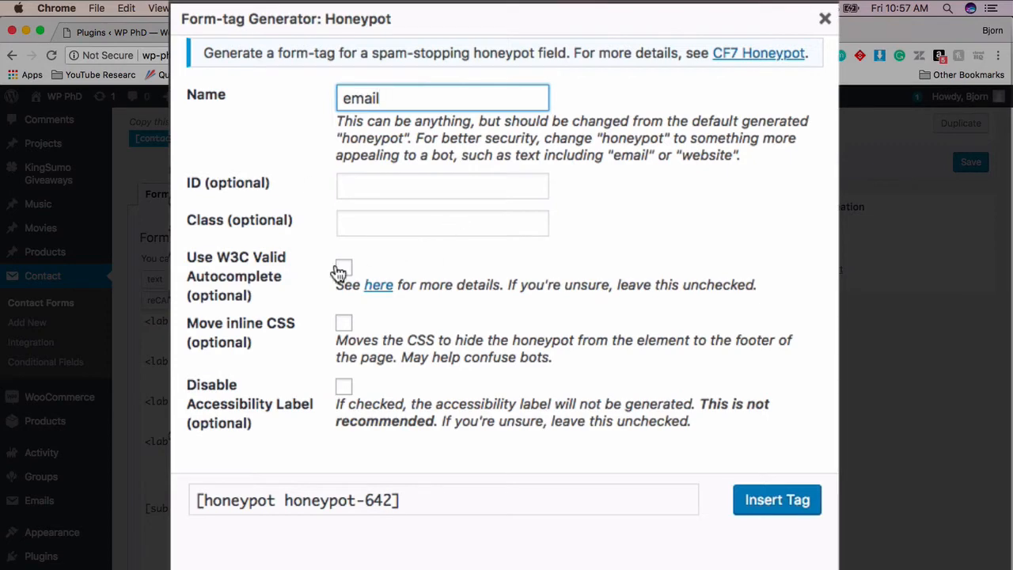
{"action": "left_click", "coordinate": [786, 510]}
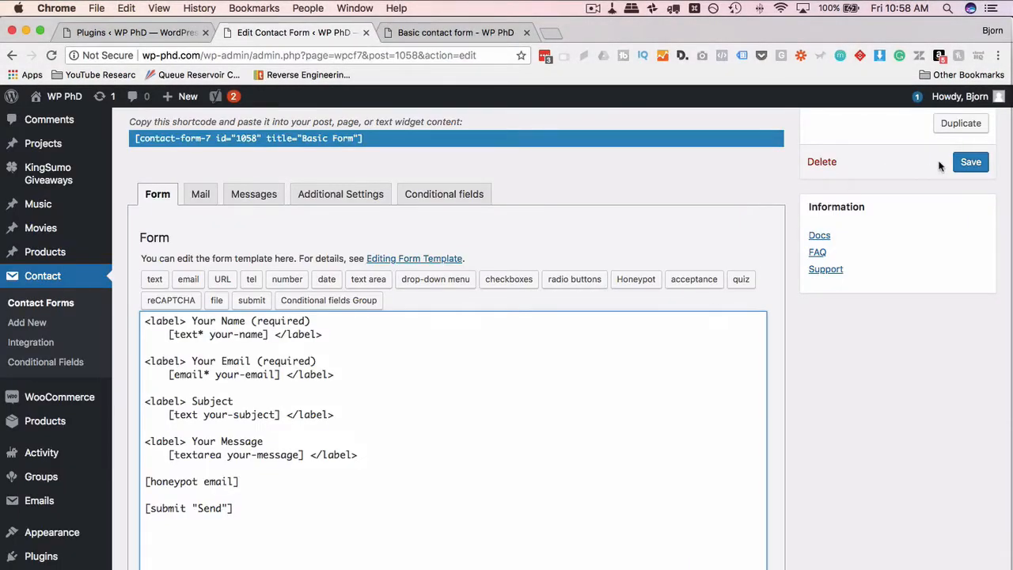
{"action": "left_click", "coordinate": [981, 165]}
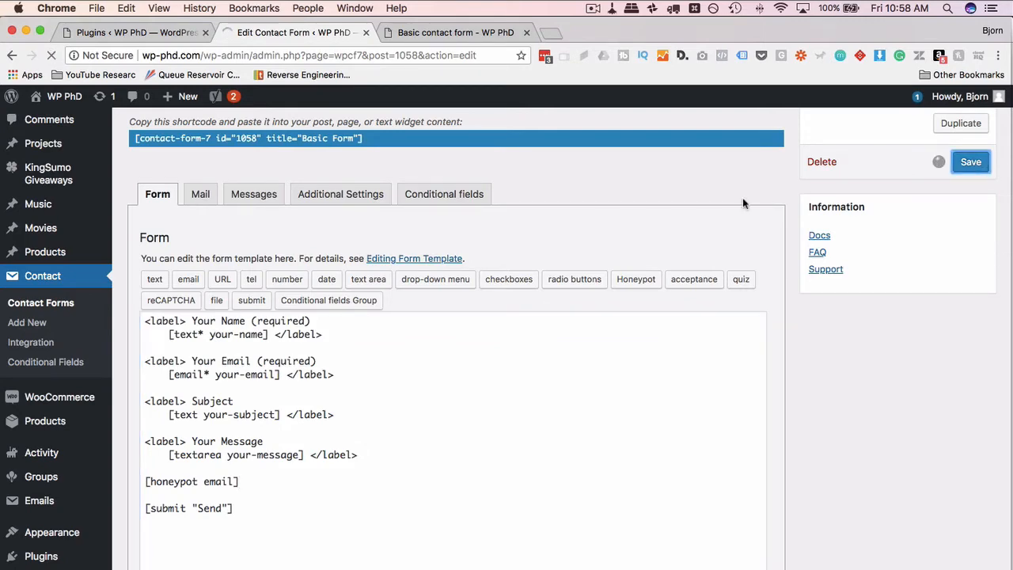
- Reload the live Basic contact form page and inspect the hidden honeypot markup between the message box and the Send button
{"action": "left_click", "coordinate": [455, 32]}
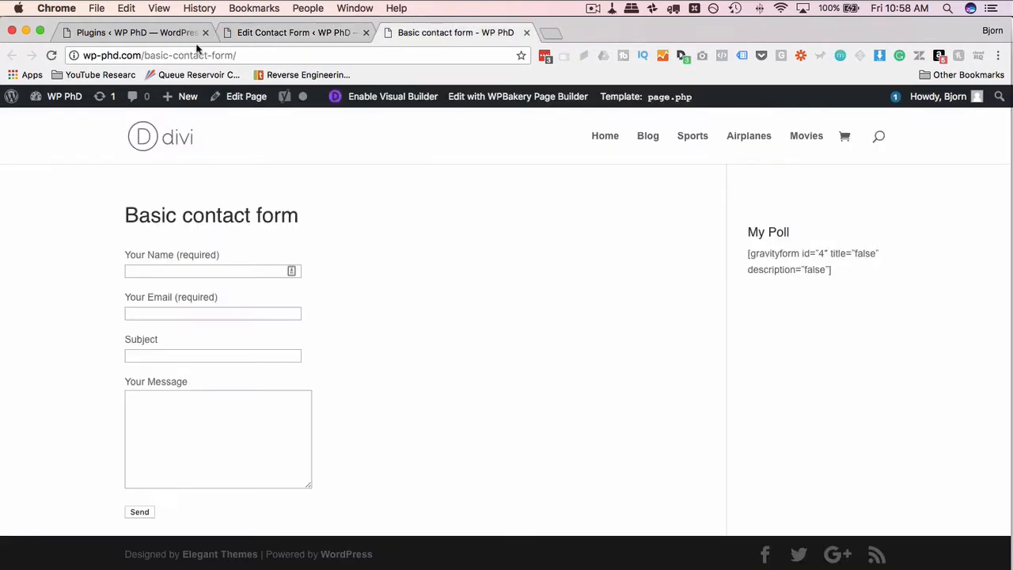
{"action": "left_click", "coordinate": [52, 55]}
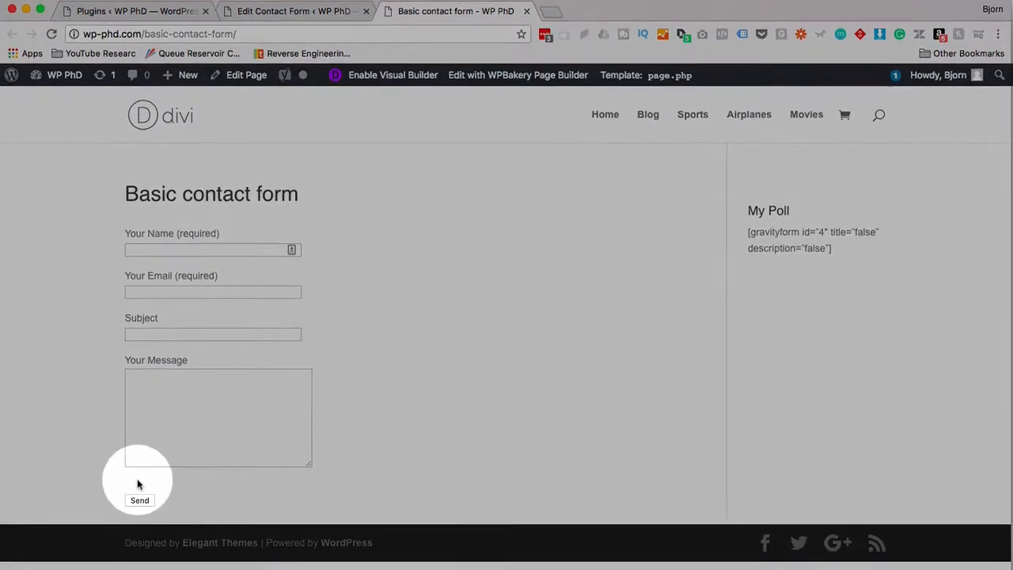
{"action": "right_click", "coordinate": [138, 443]}
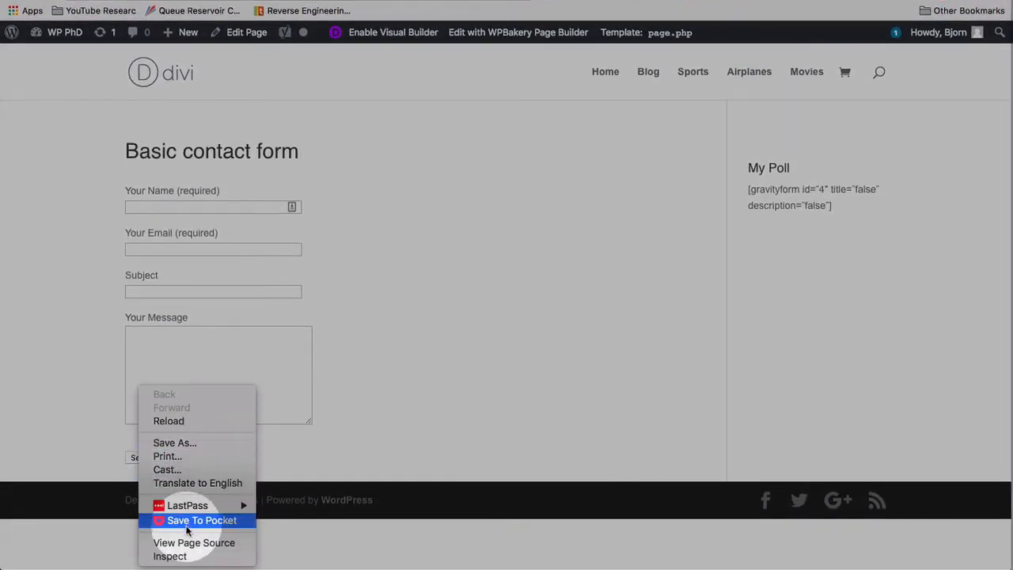
{"action": "left_click", "coordinate": [181, 559]}
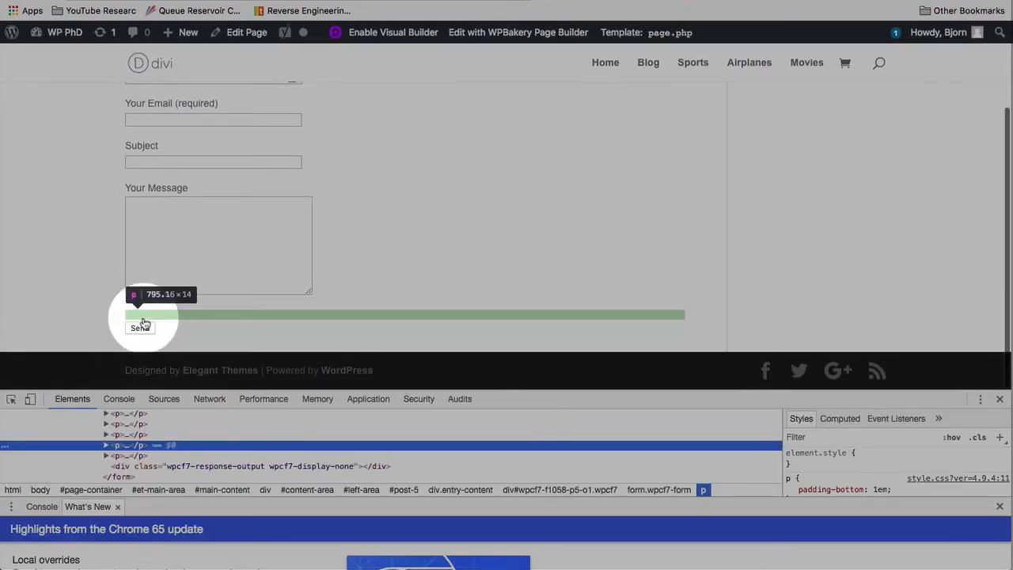
{"action": "left_click", "coordinate": [106, 445]}
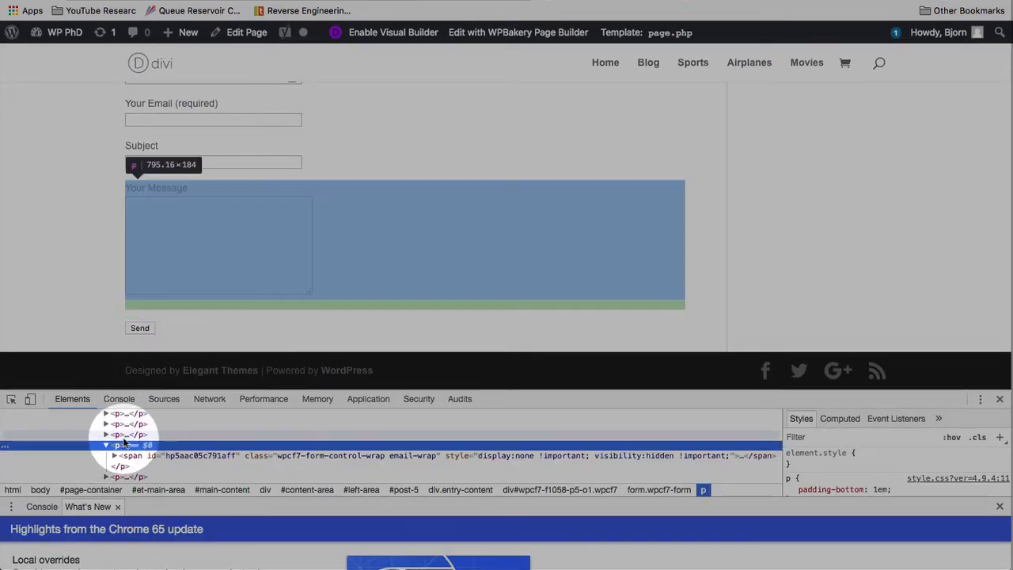
{"action": "scroll", "coordinate": [109, 421], "scroll_direction": "down", "scroll_amount": 2}
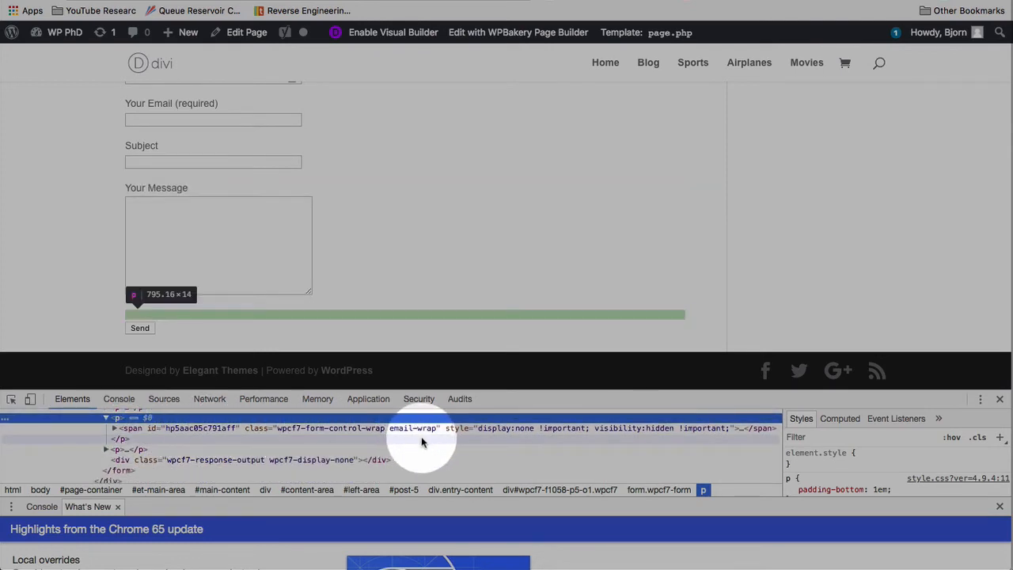
{"action": "left_click", "coordinate": [114, 427]}
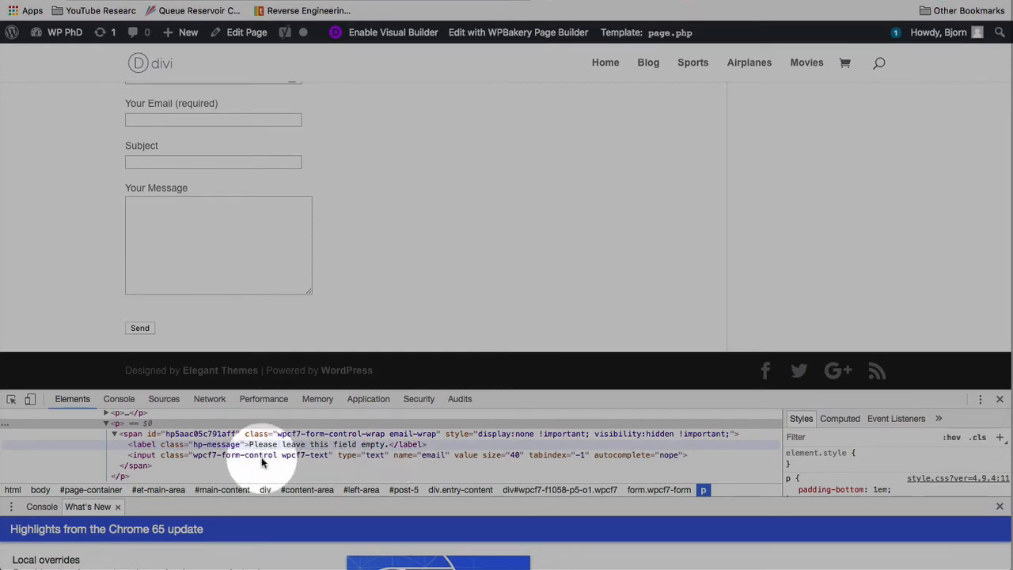
{"action": "left_click", "coordinate": [1000, 399]}
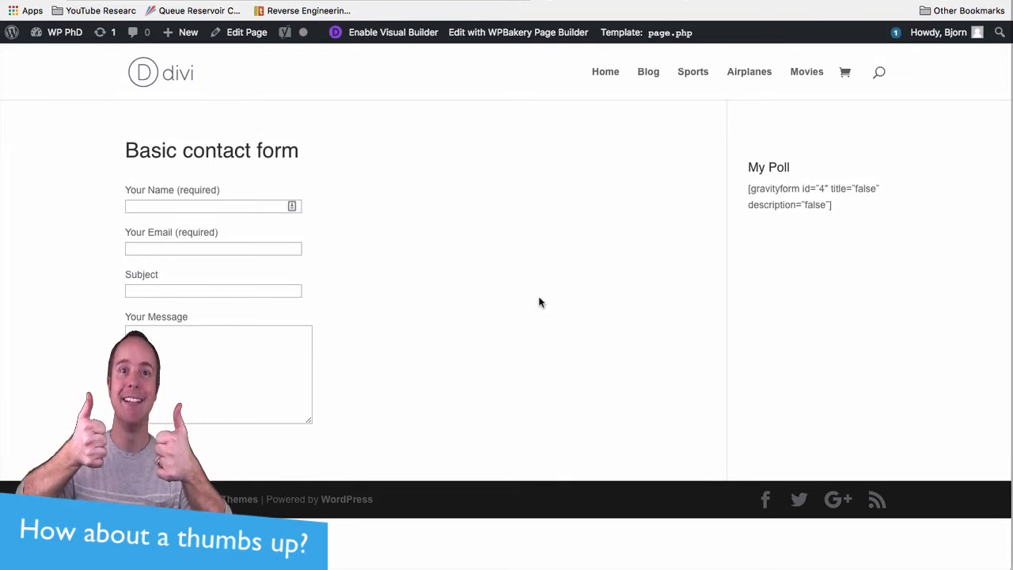
- Submit the contact form with the autofilled name and email, and "test" as both subject and message
{"action": "left_click", "coordinate": [147, 206]}
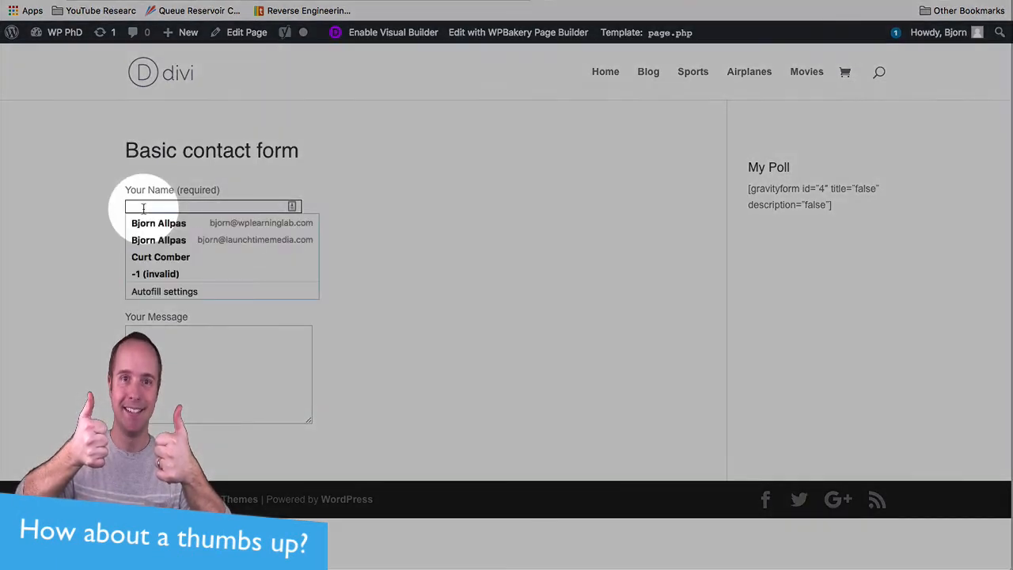
{"action": "left_click", "coordinate": [145, 225]}
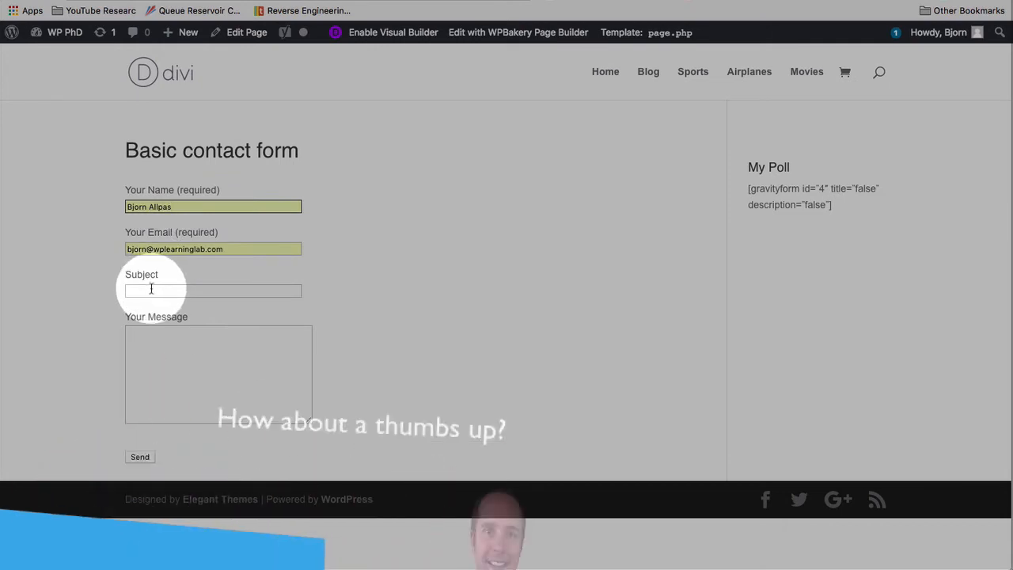
{"action": "left_click", "coordinate": [151, 290]}
{"action": "type", "text": "test"}
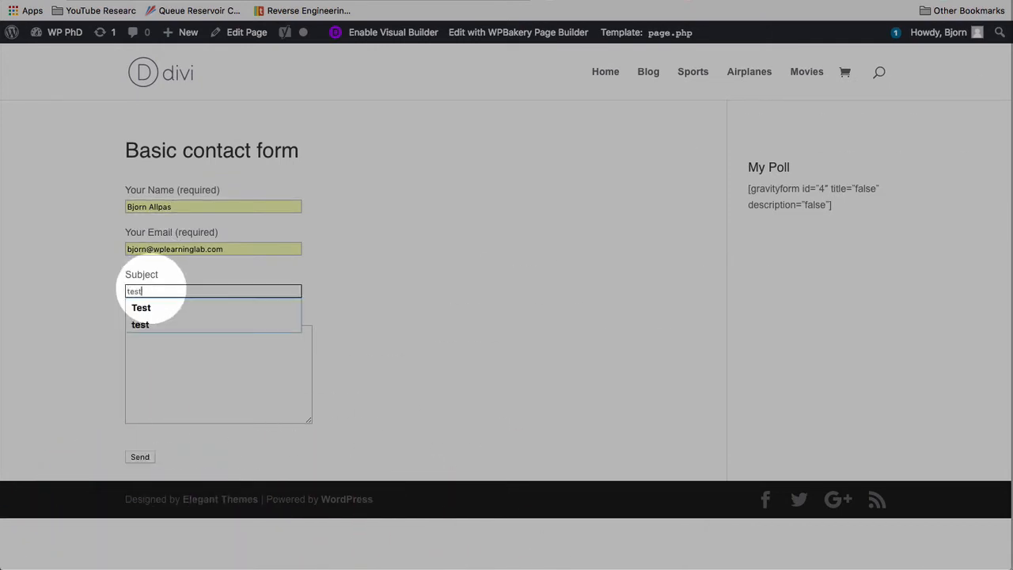
{"action": "key", "text": "Tab"}
{"action": "type", "text": "test"}
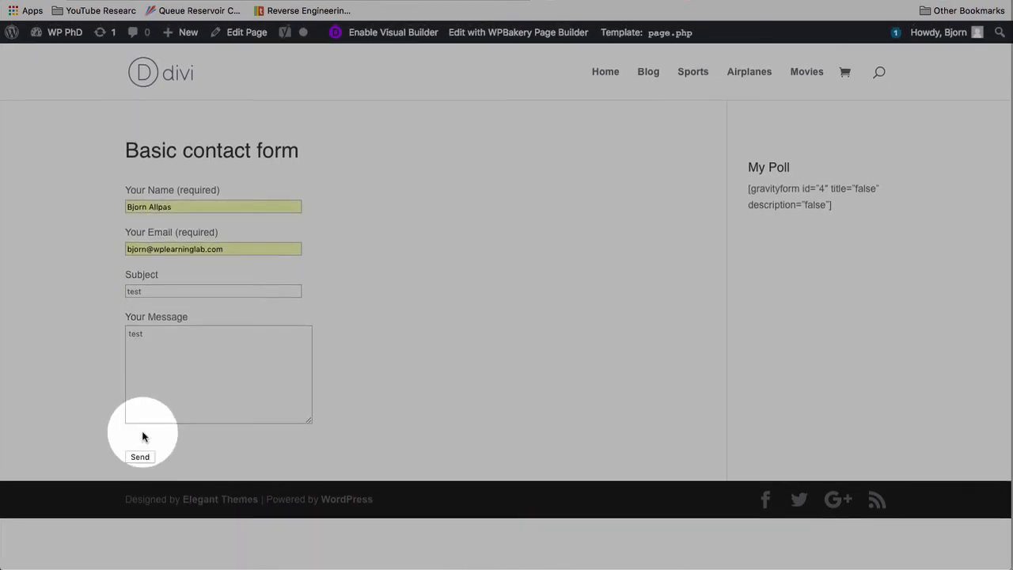
{"action": "left_click", "coordinate": [141, 459]}
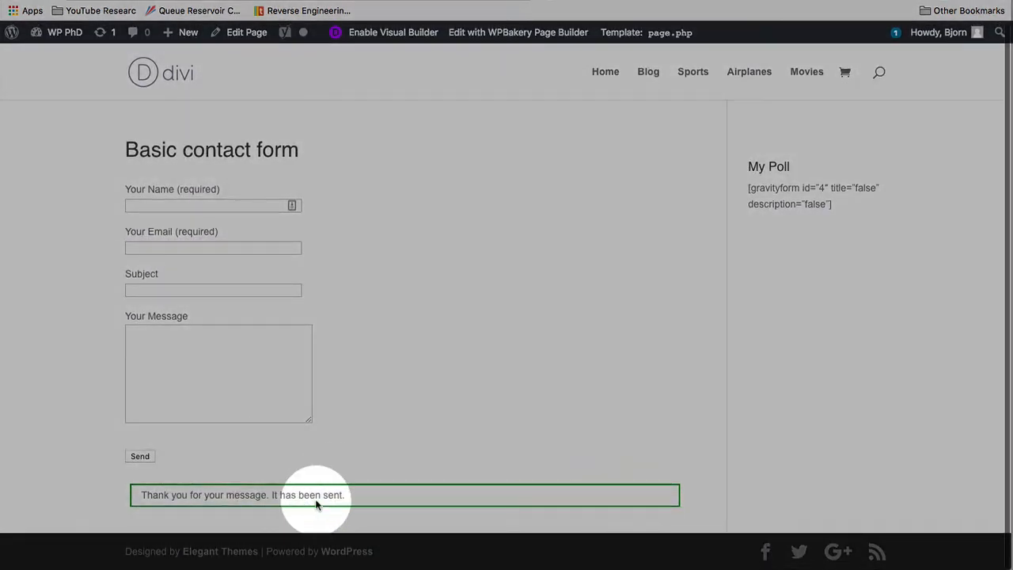
- Refill the contact form with the saved name and email, entering "test" as subject and message without sending it
{"action": "left_click", "coordinate": [216, 207]}
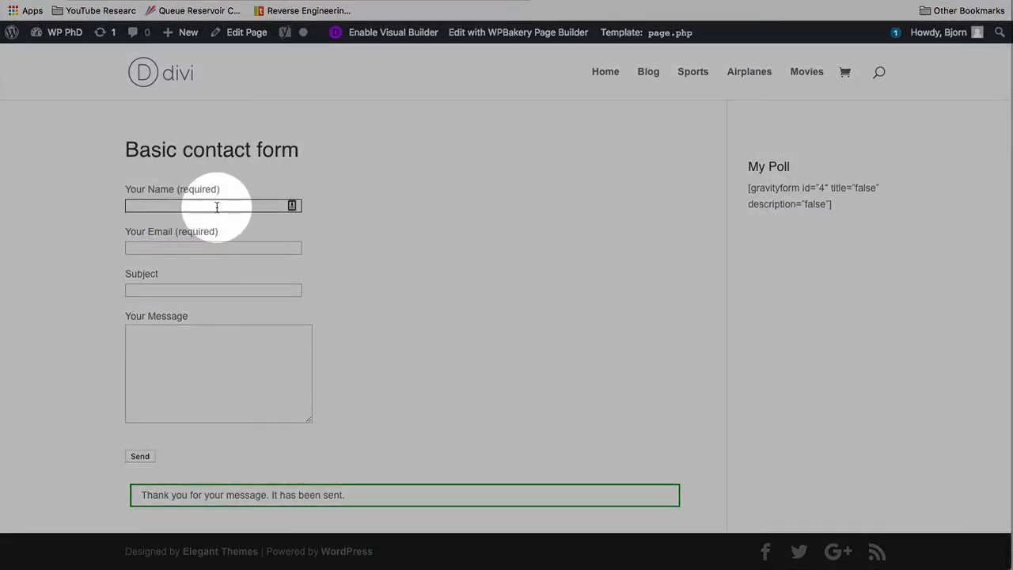
{"action": "left_click", "coordinate": [217, 206]}
{"action": "left_click", "coordinate": [203, 222]}
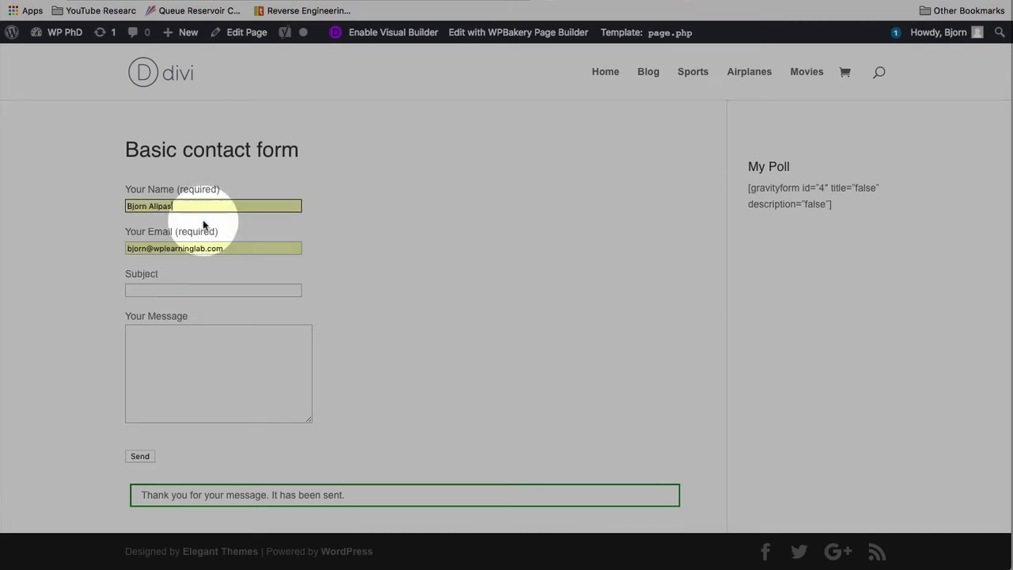
{"action": "left_click", "coordinate": [181, 291]}
{"action": "type", "text": "test"}
{"action": "left_click", "coordinate": [179, 369]}
{"action": "type", "text": "test"}
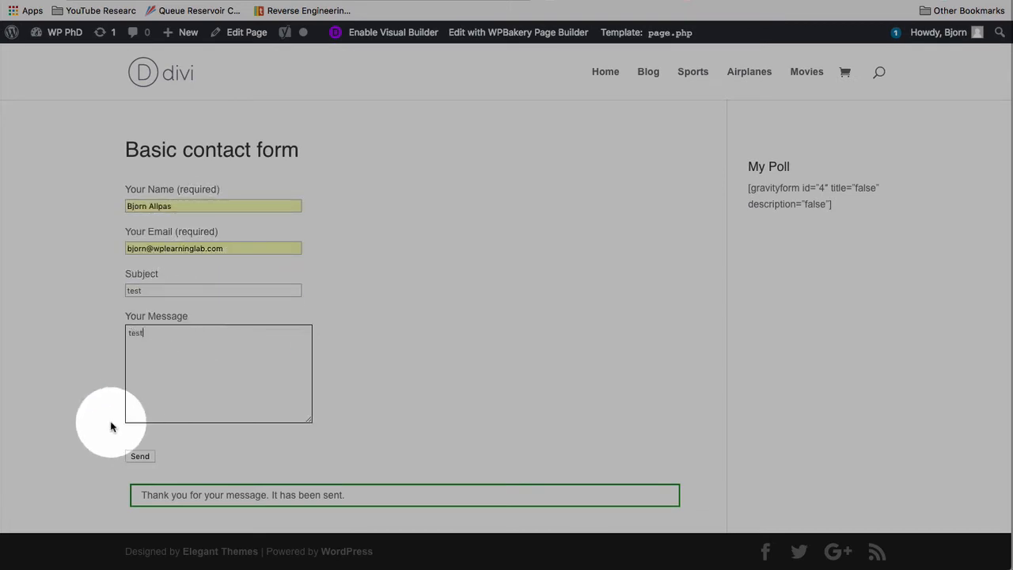
- Inspect the gap between the message box and the Send button, expanding the hidden honeypot span to reach its label and input element
{"action": "right_click", "coordinate": [141, 442]}
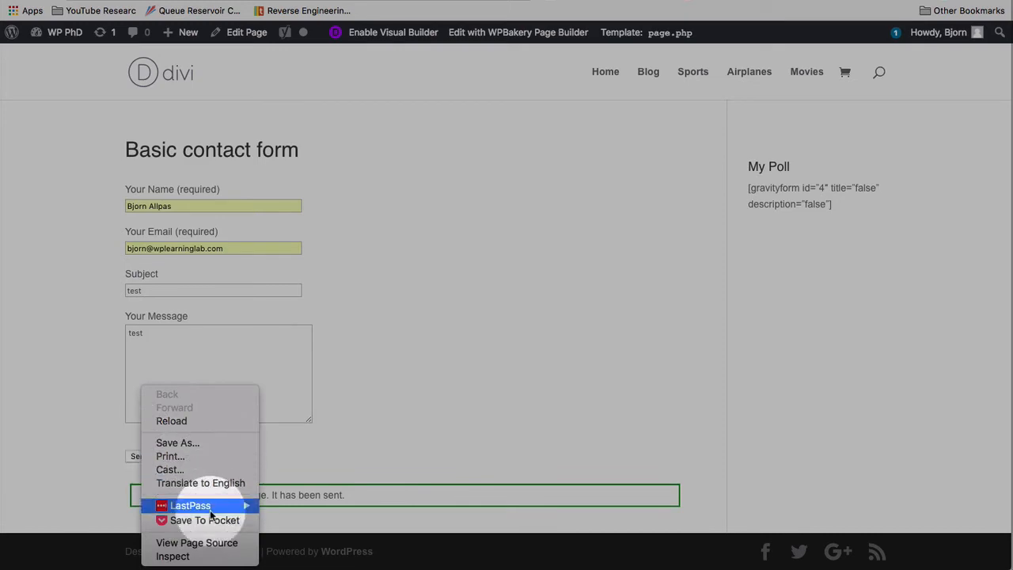
{"action": "left_click", "coordinate": [198, 552]}
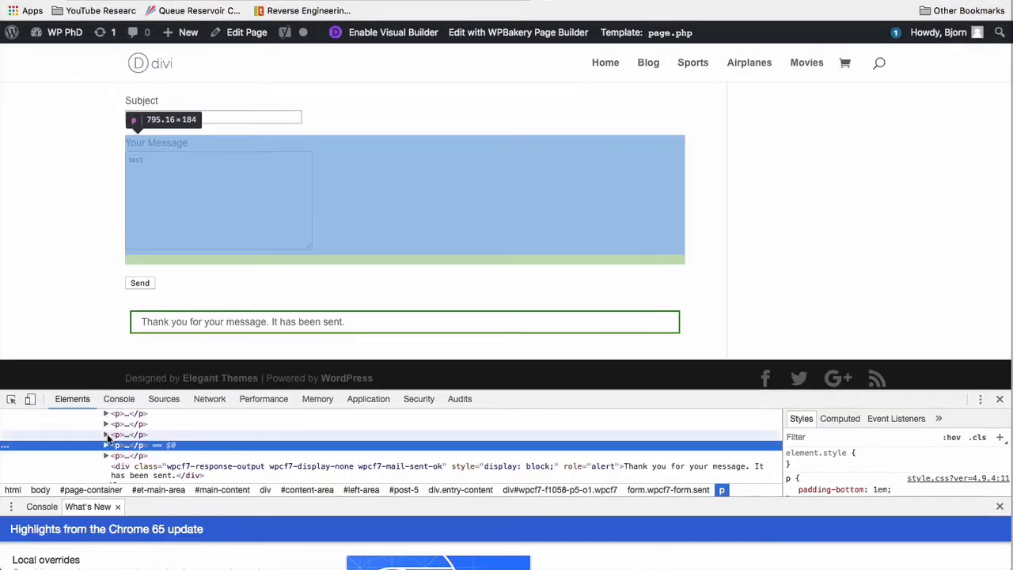
{"action": "left_click", "coordinate": [106, 445]}
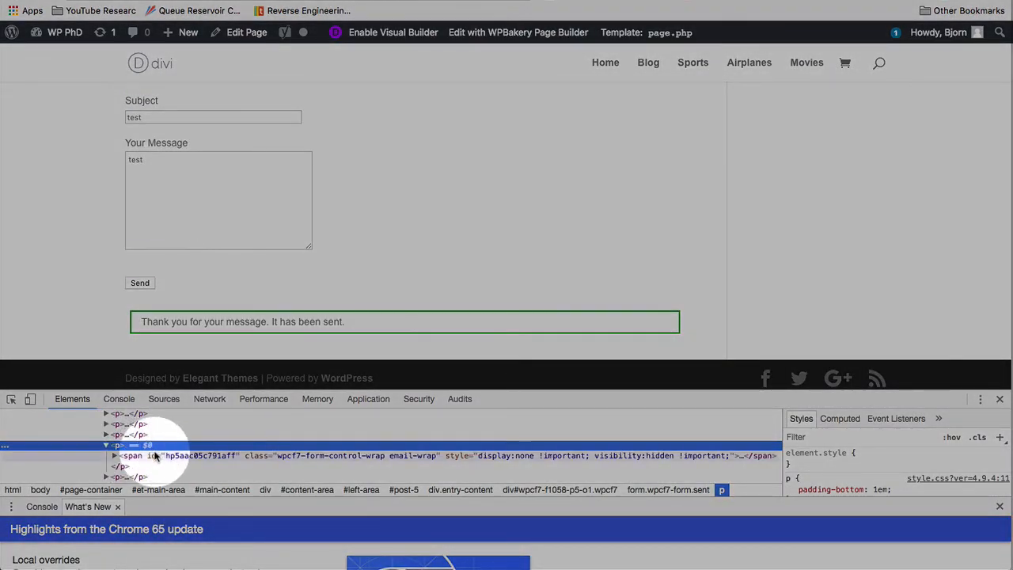
{"action": "left_click", "coordinate": [115, 457]}
{"action": "scroll", "coordinate": [150, 453], "scroll_direction": "down", "scroll_amount": 3}
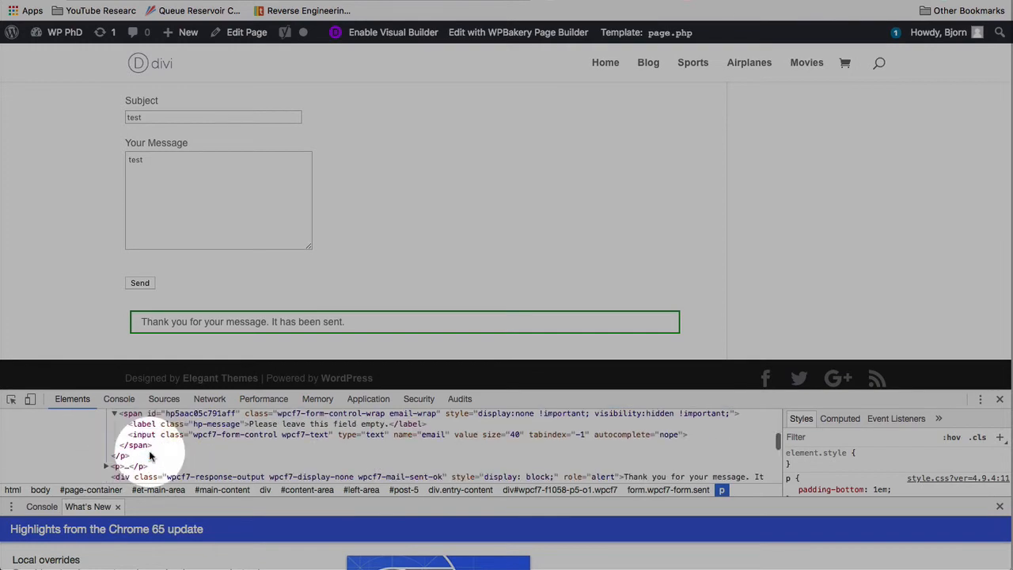
{"action": "left_click", "coordinate": [261, 425]}
{"action": "double_click", "coordinate": [260, 425]}
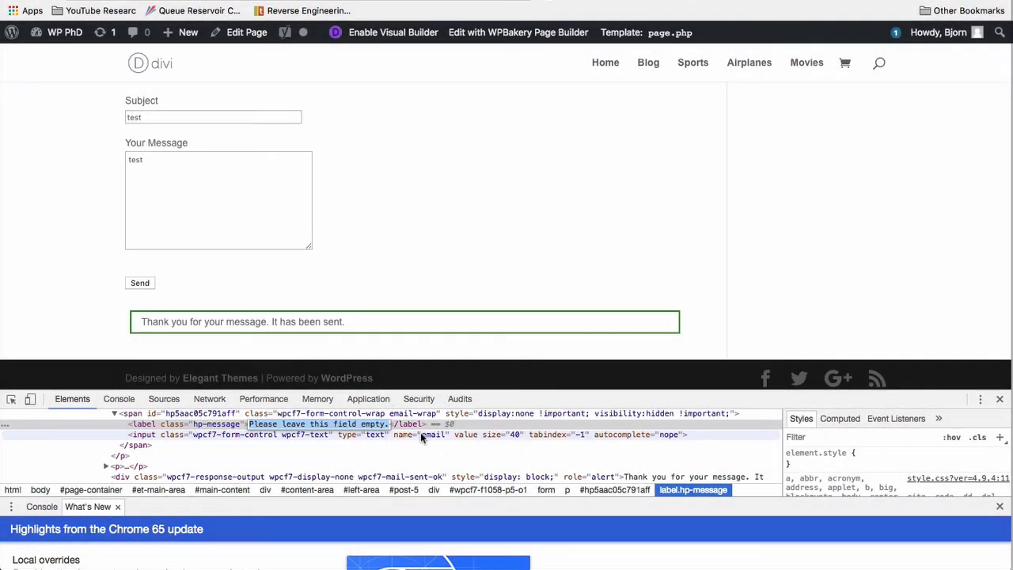
- Set the value attribute of the hidden honeypot input named "email" to "hello" in the page markup
{"action": "left_click", "coordinate": [418, 438]}
{"action": "double_click", "coordinate": [467, 435]}
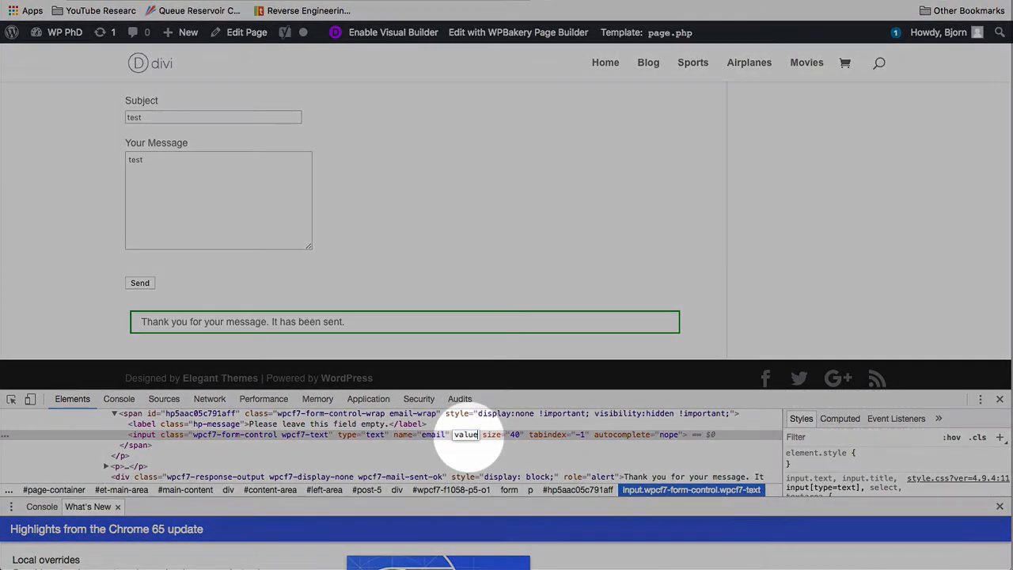
{"action": "type", "text": "hello"}
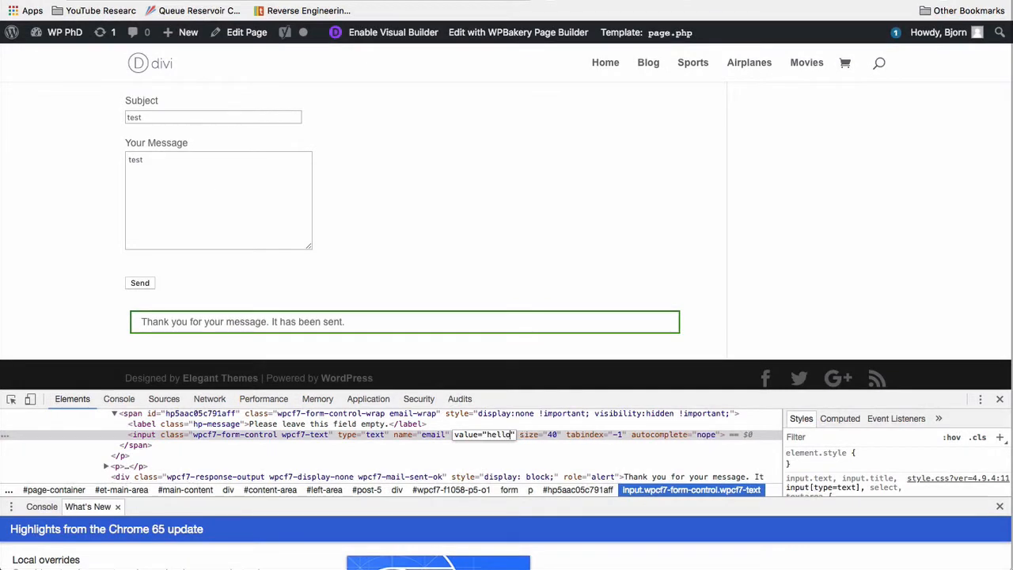
{"action": "key", "text": "Return"}
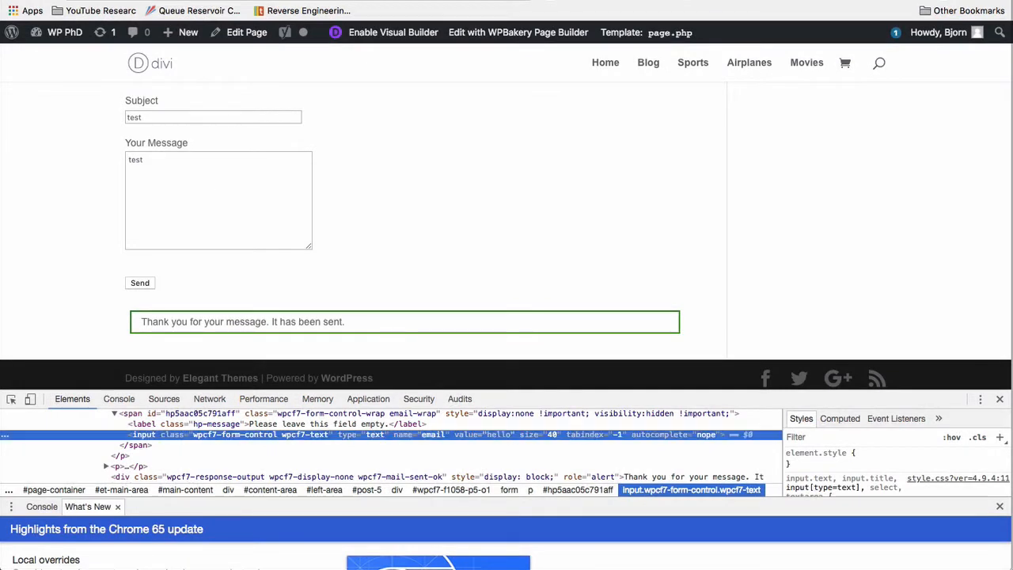
- Submit the contact form with the honeypot field filled in and highlight the response message below it
{"action": "left_click", "coordinate": [93, 299]}
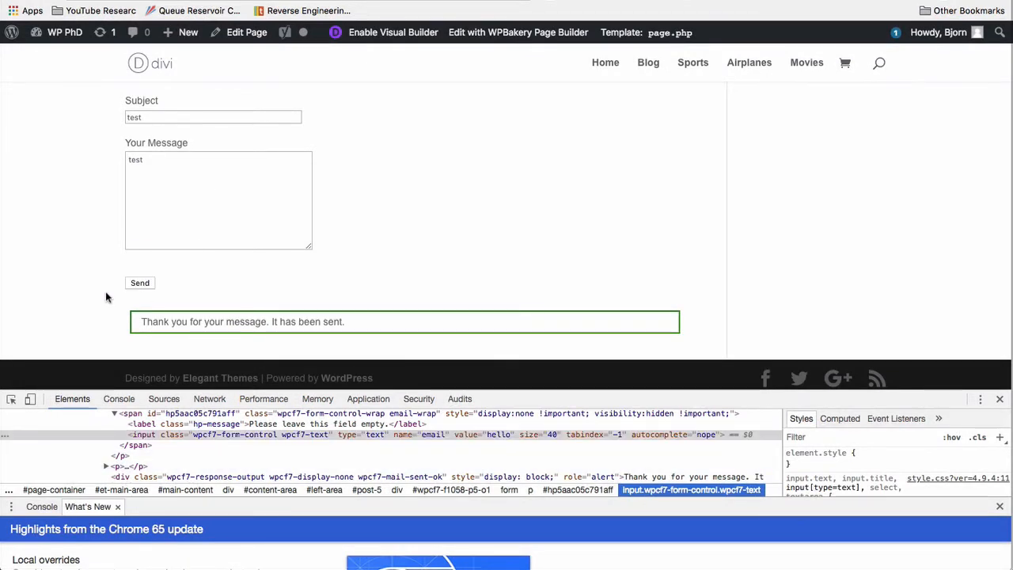
{"action": "left_click", "coordinate": [138, 284]}
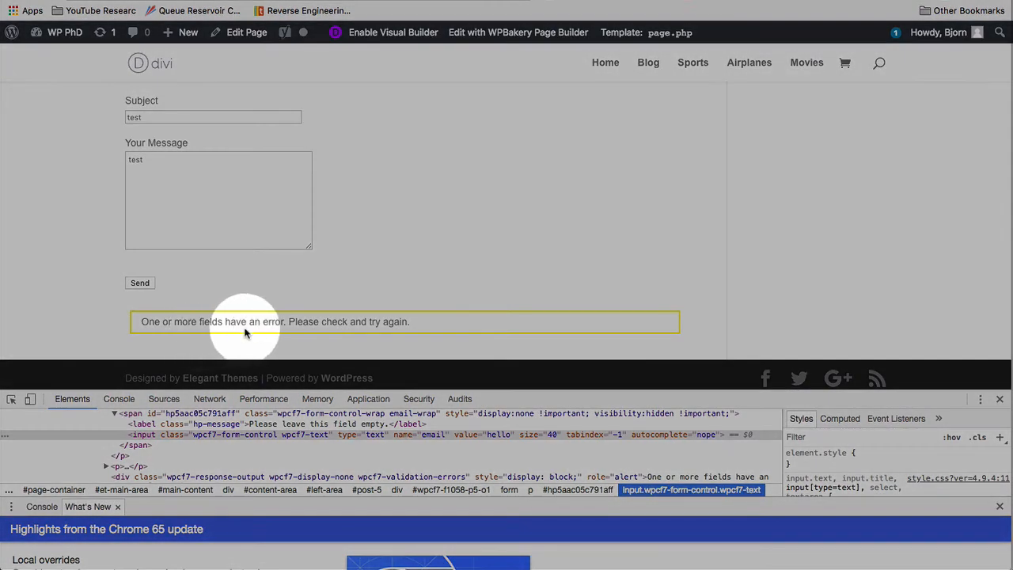
{"action": "left_click_drag", "start_coordinate": [411, 322], "coordinate": [136, 321]}
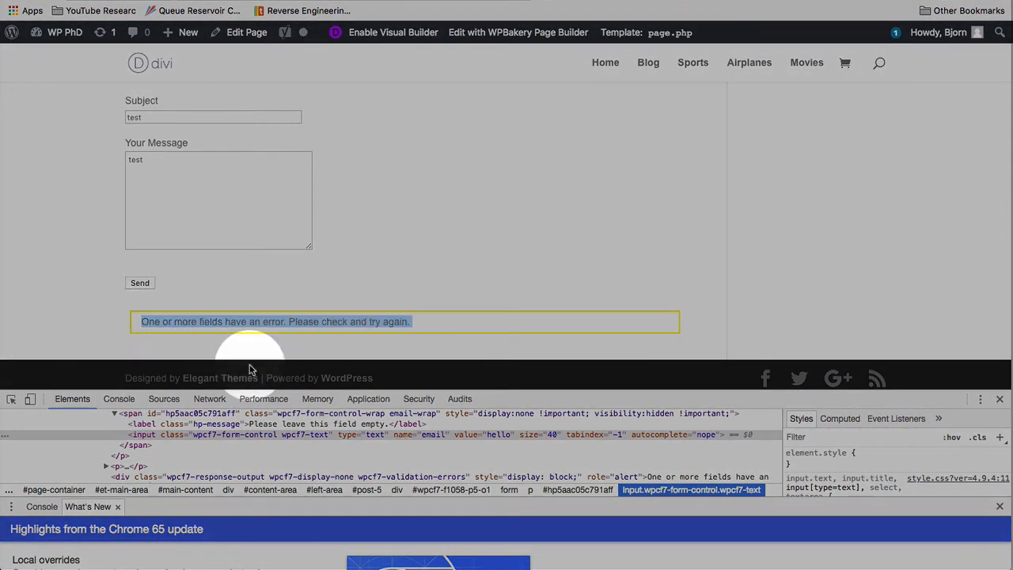